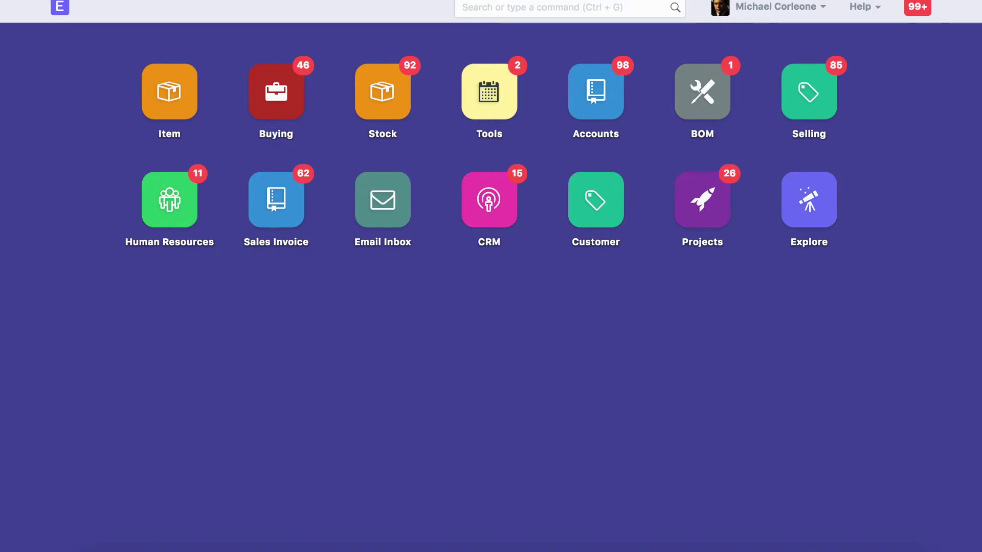
# Step: Open the Etiam Bibendum Fermentum Industries quotation from the Quotation list
pyautogui.click(569, 8)
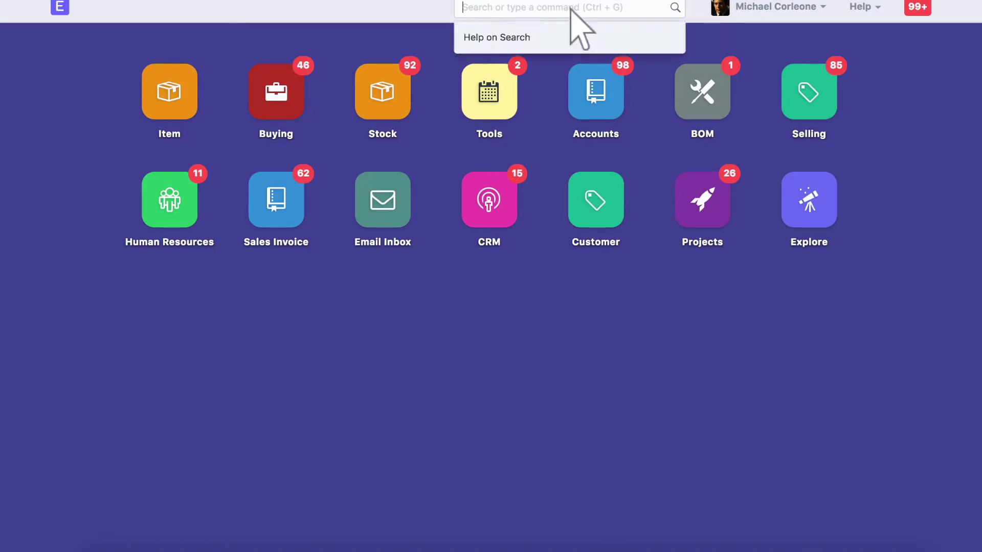
pyautogui.write('Quotation')
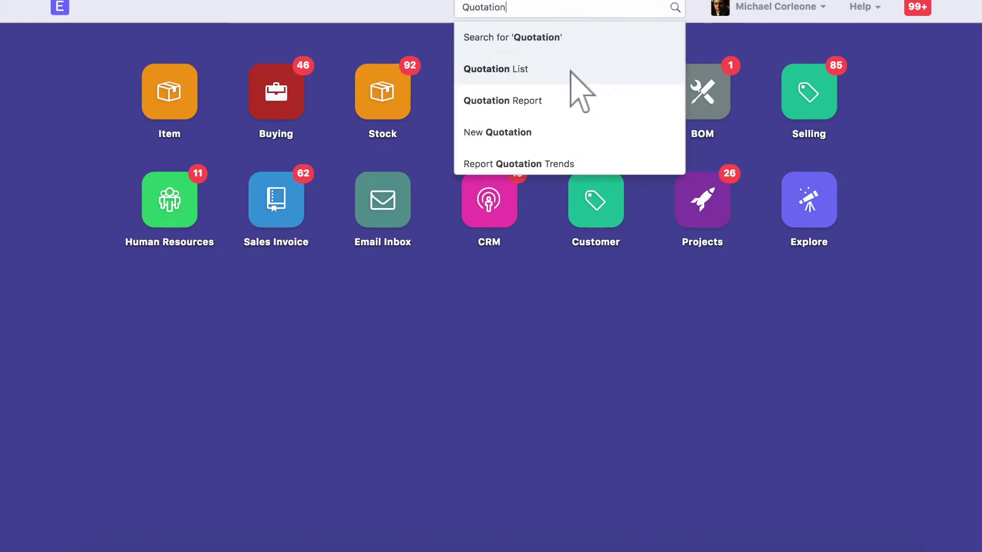
pyautogui.click(571, 71)
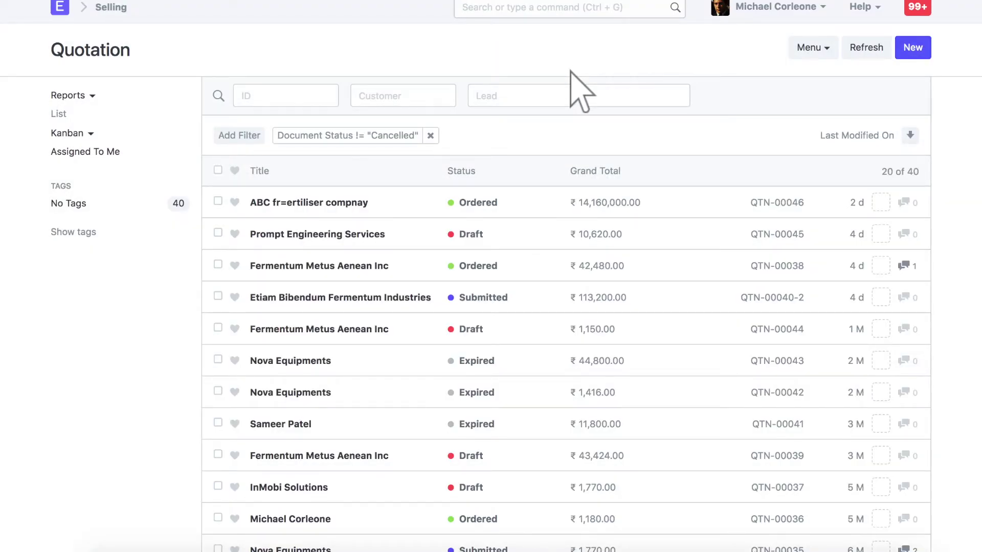
pyautogui.click(341, 298)
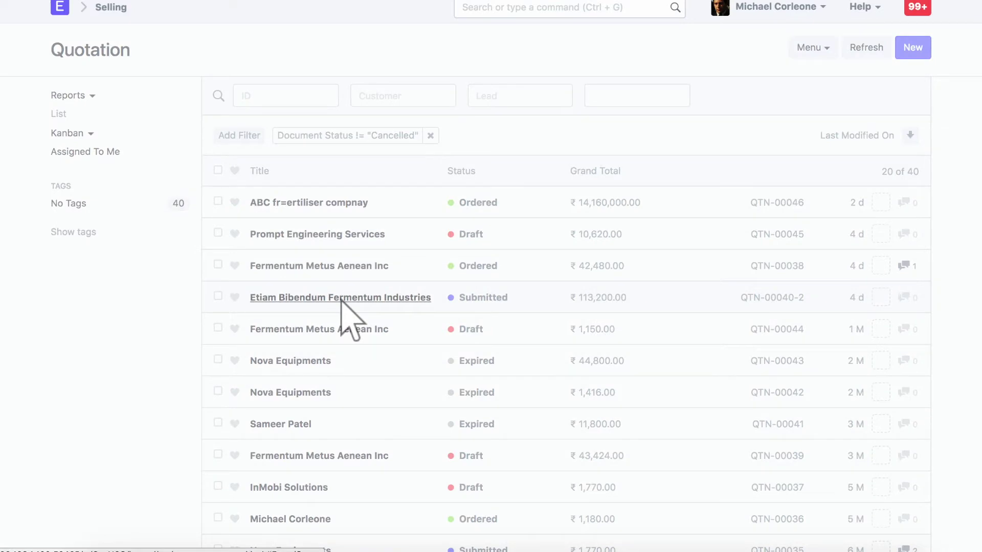
# Step: Show the quotation's print preview and review the whole page
pyautogui.click(862, 49)
pyautogui.click(806, 82)
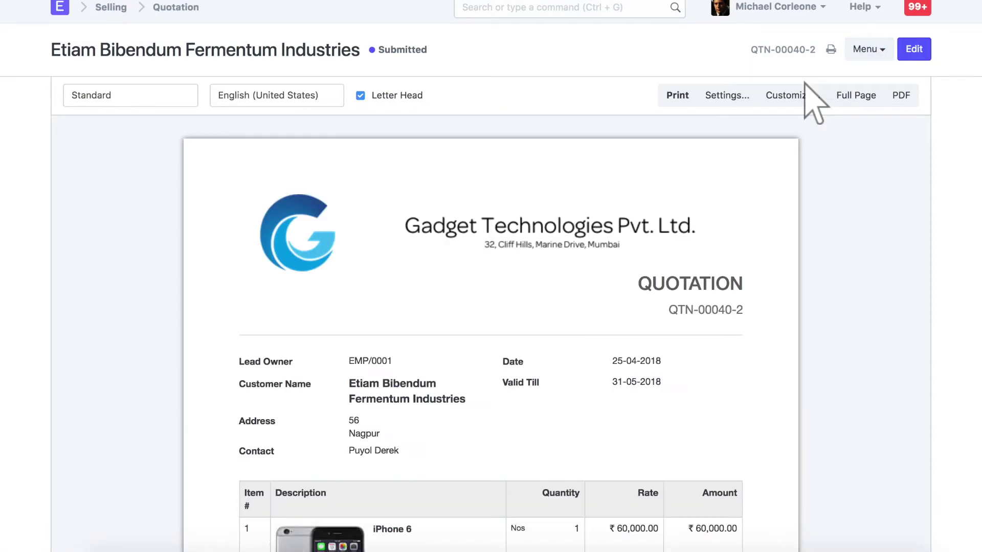
pyautogui.scroll(-3, 805, 83)
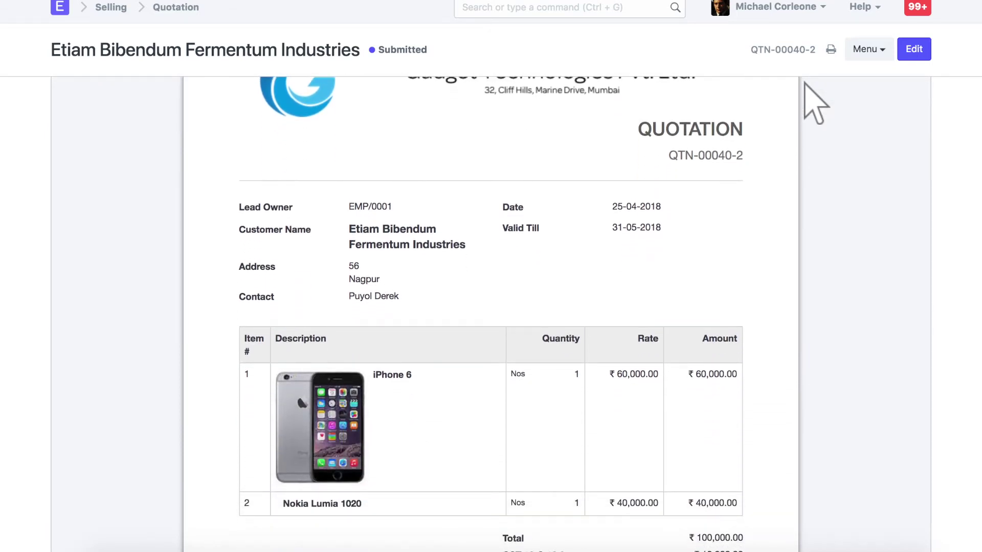
pyautogui.scroll(3, 806, 83)
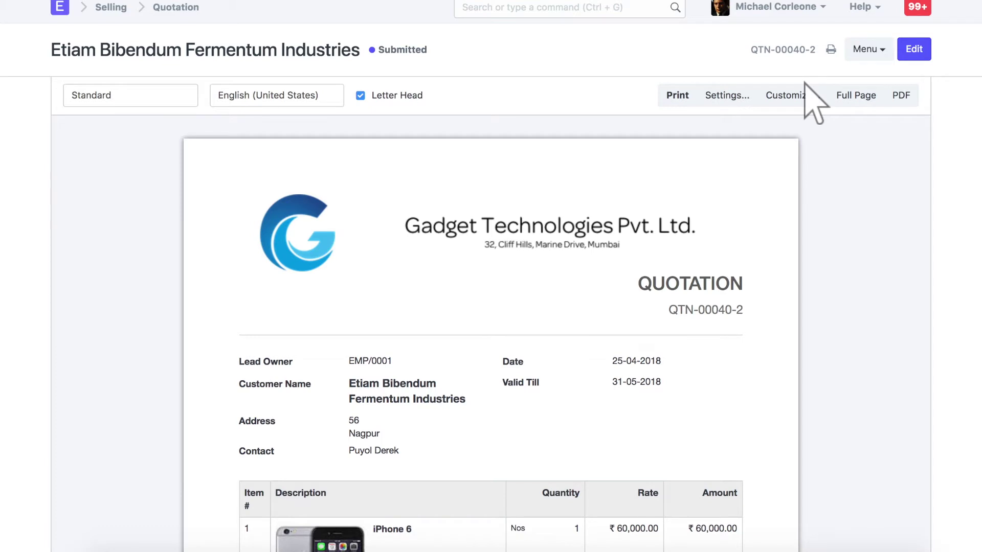
pyautogui.click(868, 50)
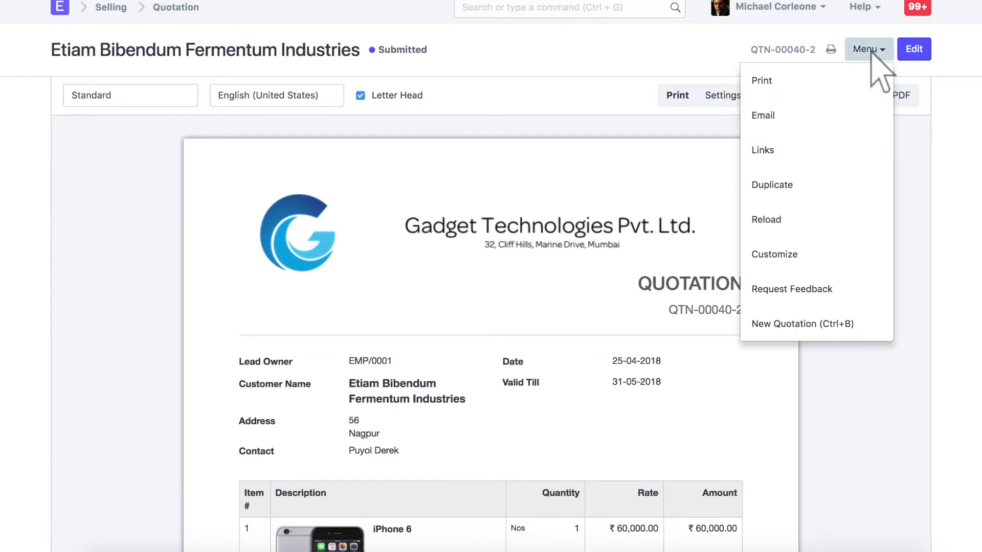
pyautogui.click(819, 117)
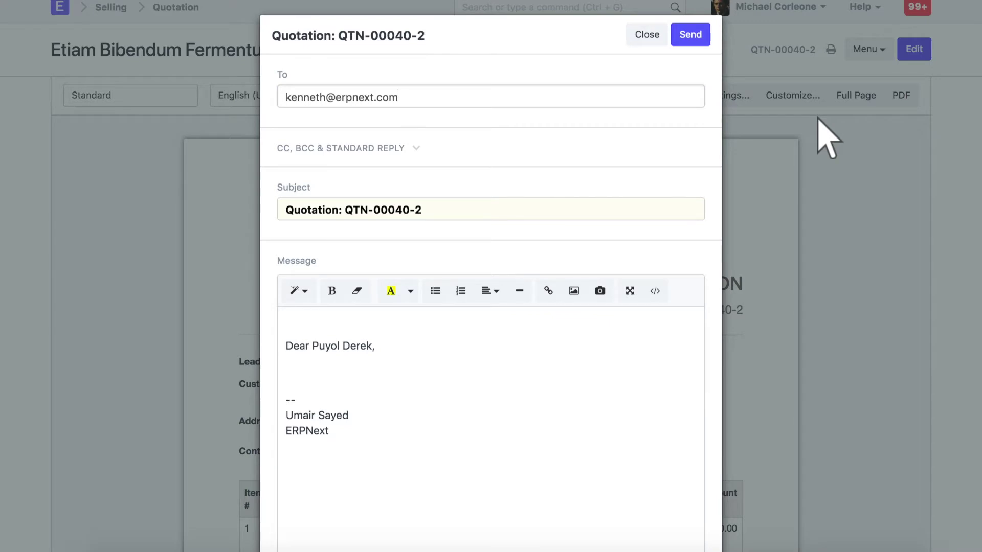
pyautogui.click(648, 36)
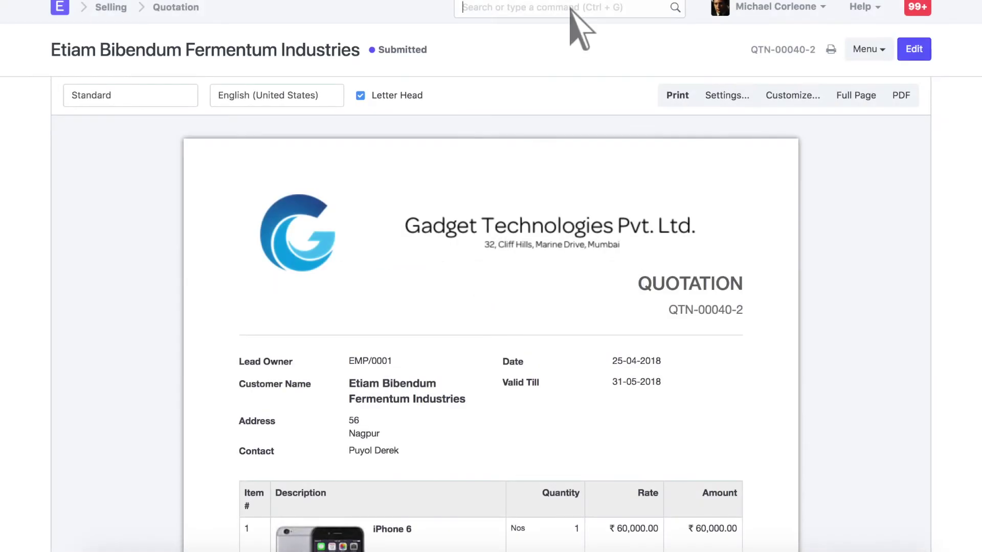
# Step: Open the gmail.com Email Domain to review its server settings
pyautogui.click(571, 8)
pyautogui.write('email domain')
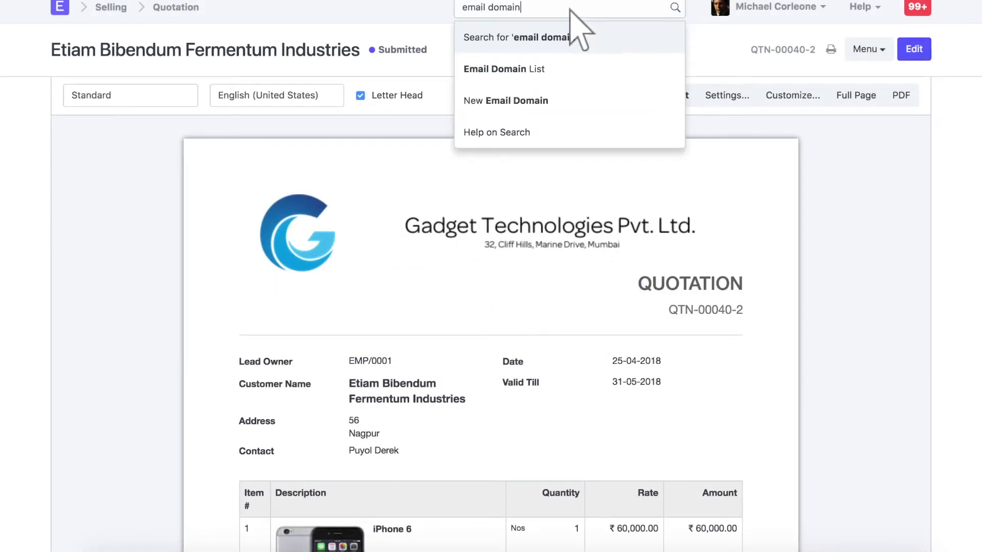
pyautogui.press('Return')
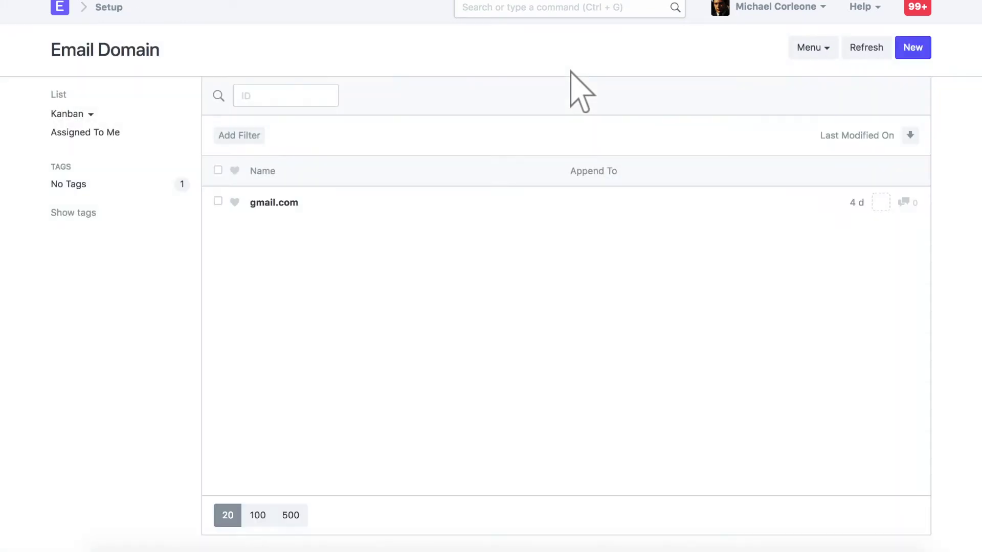
pyautogui.click(275, 204)
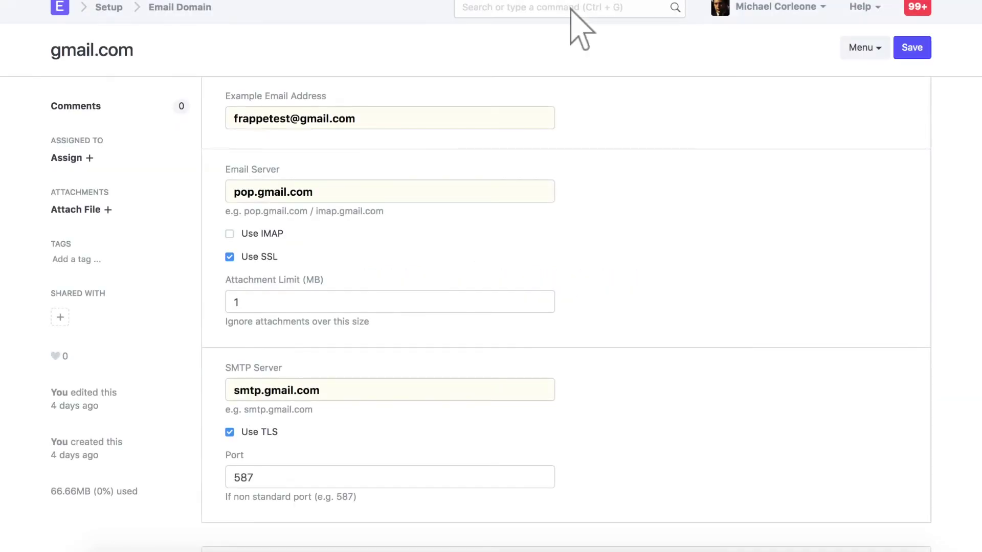
# Step: Start a new record from the Email Account list
pyautogui.click(570, 10)
pyautogui.write('email account')
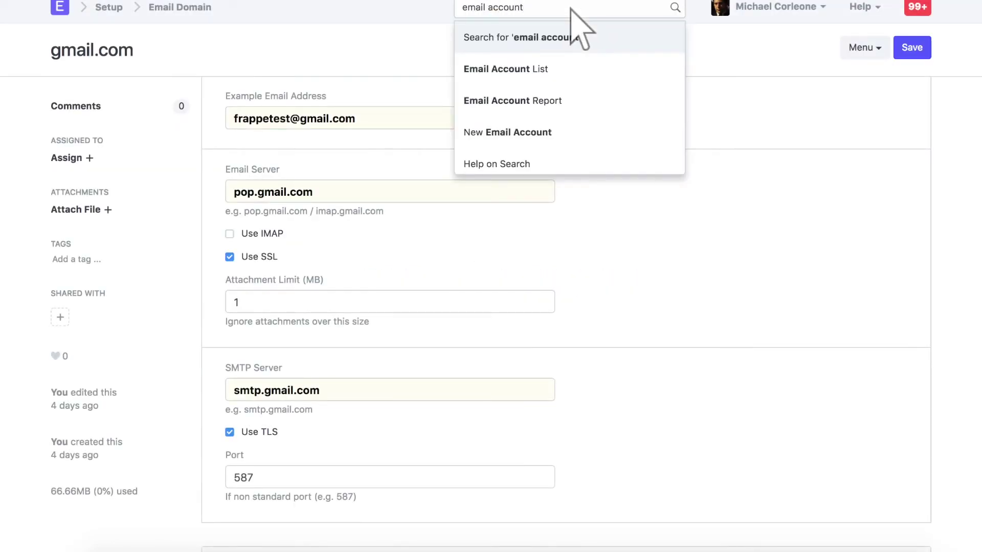
pyautogui.click(571, 70)
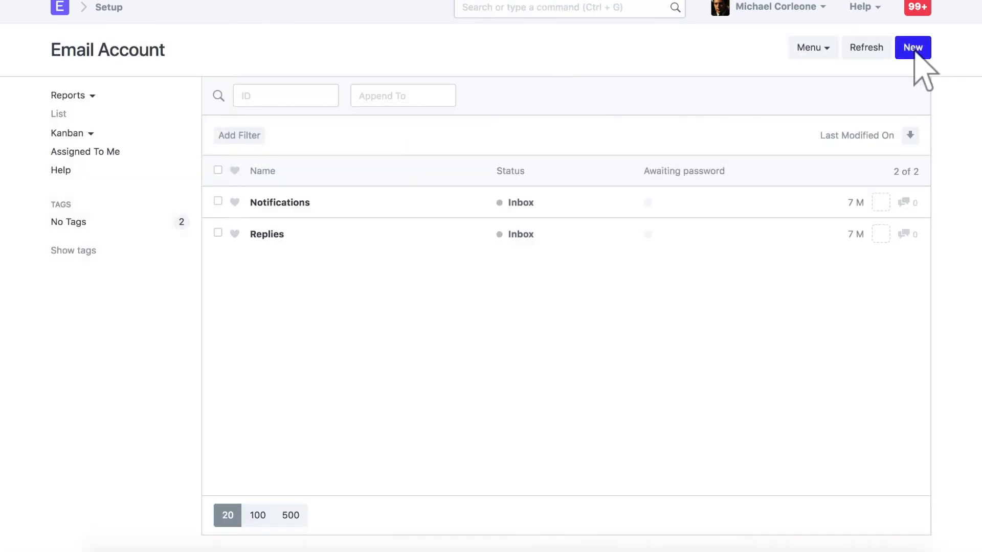
pyautogui.click(918, 52)
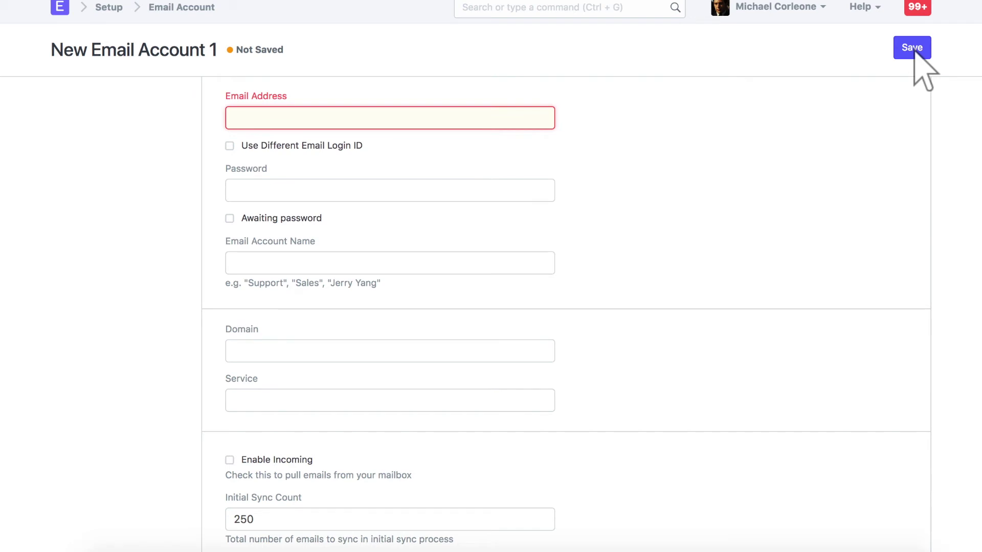
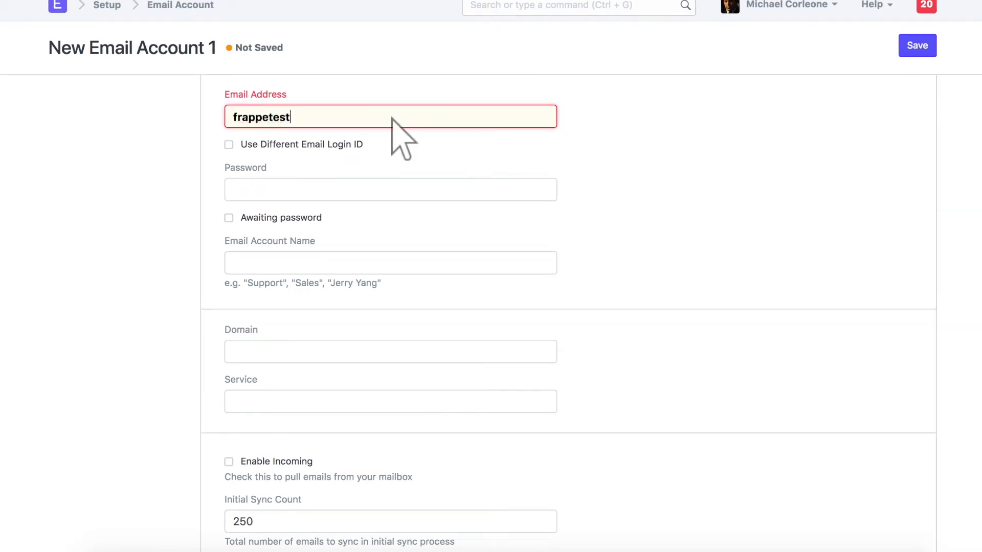
# Step: Enter the Gmail address and the account password for the new email account
pyautogui.click(391, 191)
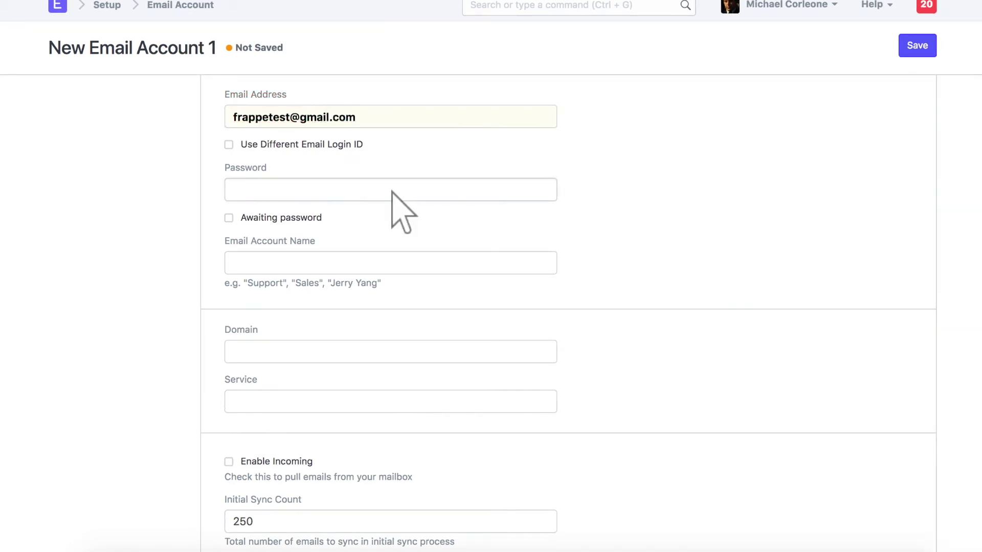
pyautogui.write('f••••••••••')
pyautogui.scroll(-2, 392, 192)
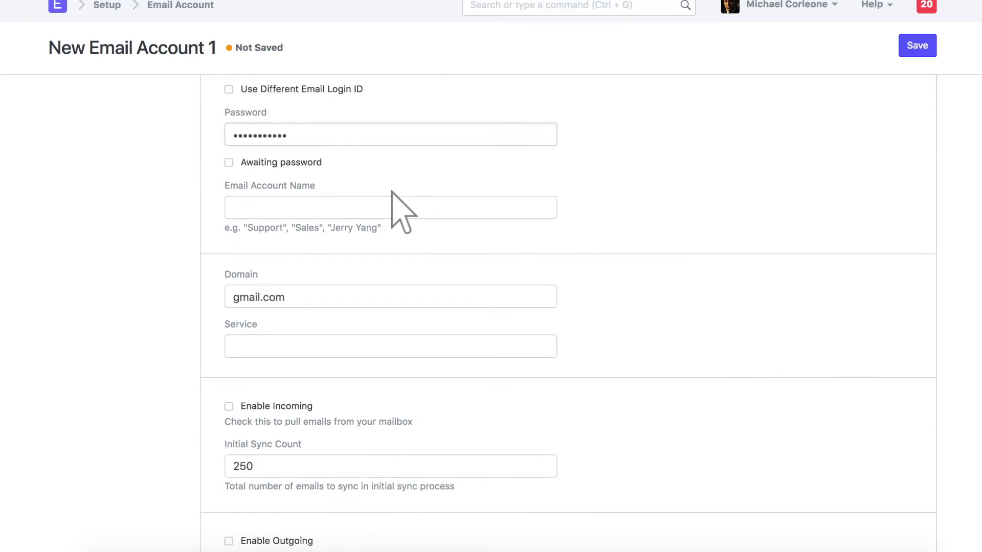
# Step: Name the email account 'Gadgets Support' and enable incoming mail
pyautogui.click(392, 210)
pyautogui.write('Gadgets Support')
pyautogui.scroll(-2, 392, 209)
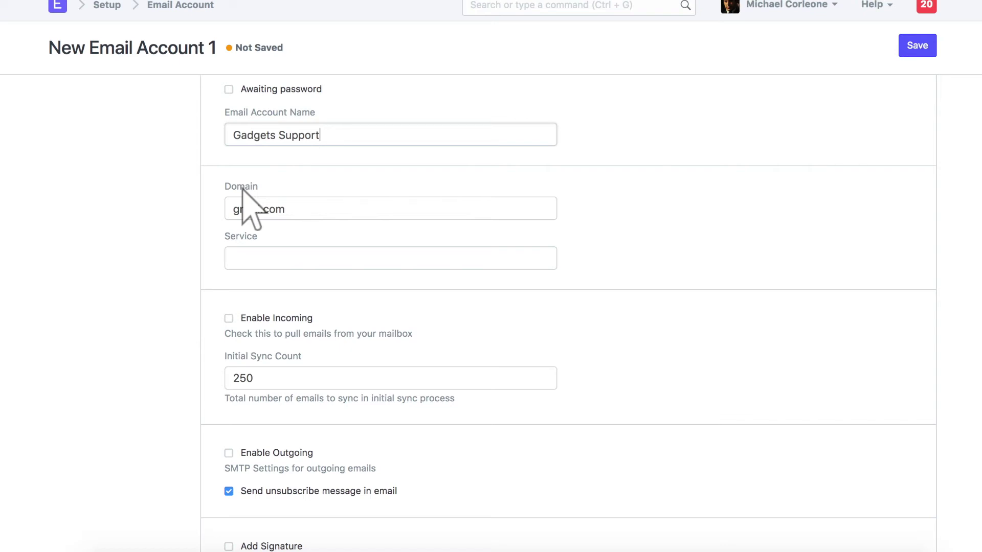
pyautogui.click(271, 319)
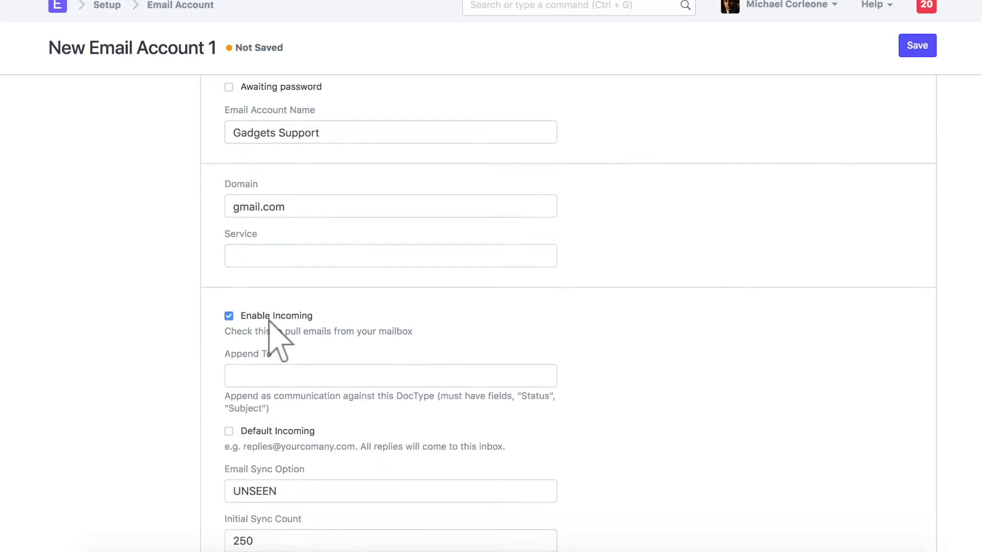
# Step: Set Append To to Opportunity for incoming mail and save the Gadgets Support account
pyautogui.scroll(-4, 252, 371)
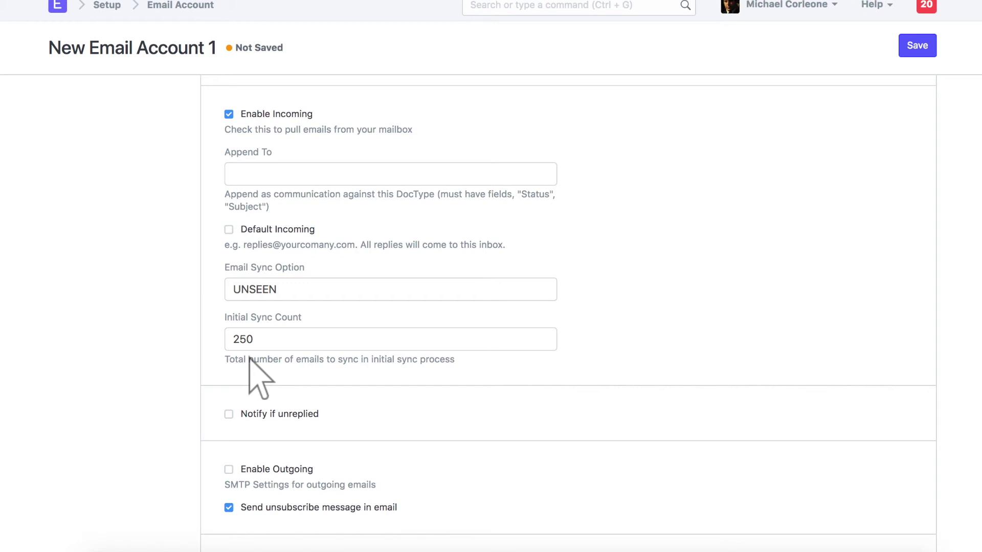
pyautogui.click(392, 175)
pyautogui.write('Opportunity')
pyautogui.scroll(-1, 392, 175)
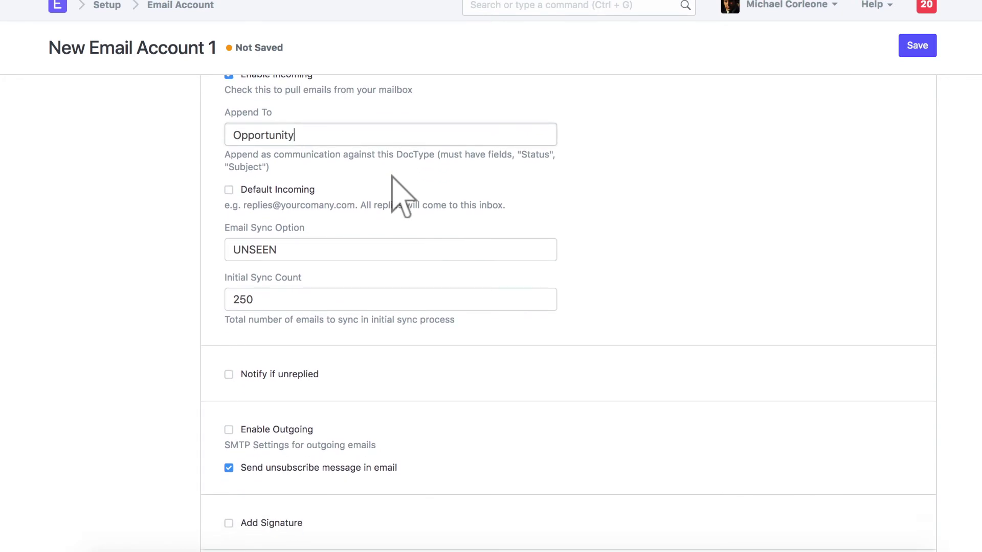
pyautogui.click(391, 164)
pyautogui.click(918, 46)
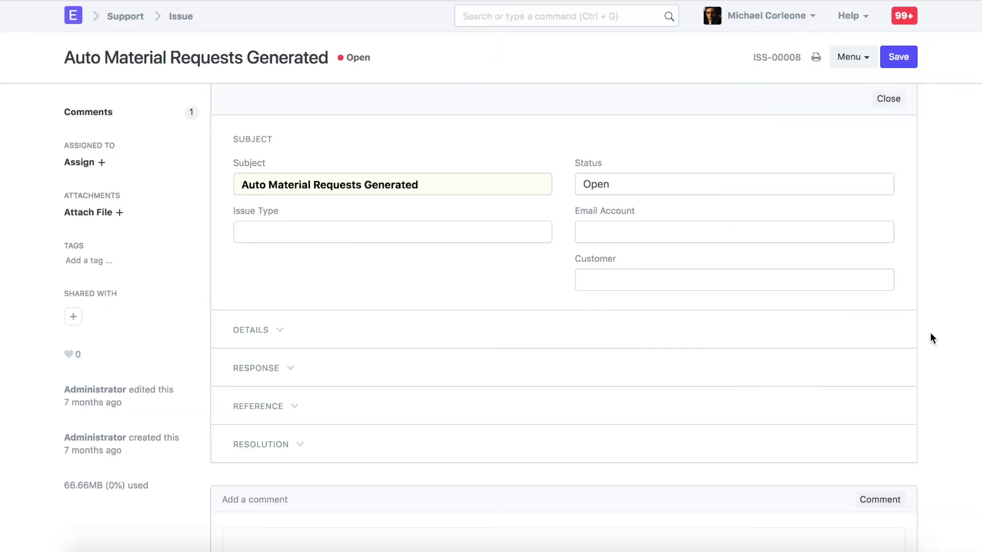
# Step: Reply to the issue email with 'Hi,' and 'Can we meet tomorrow to discuss further?'
pyautogui.scroll(-9, 931, 334)
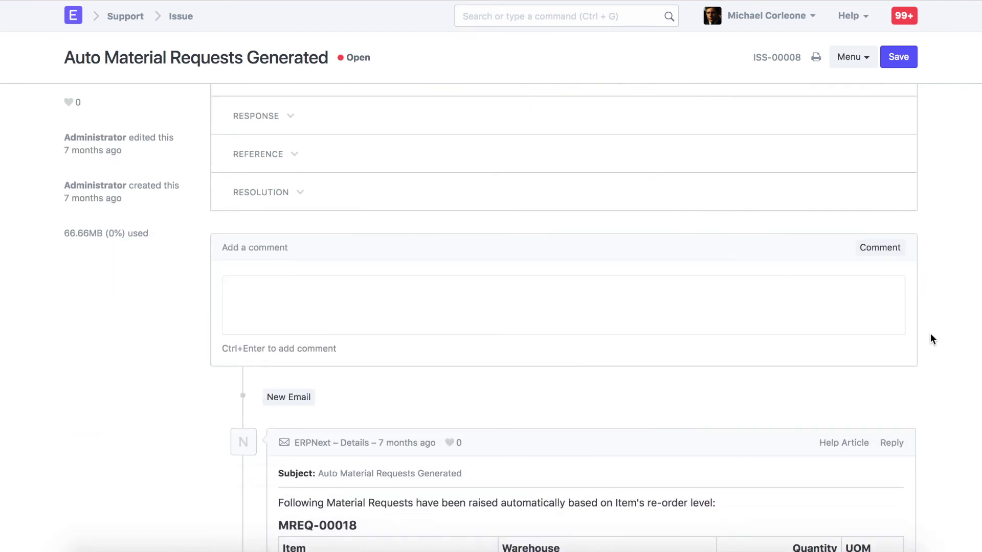
pyautogui.click(893, 249)
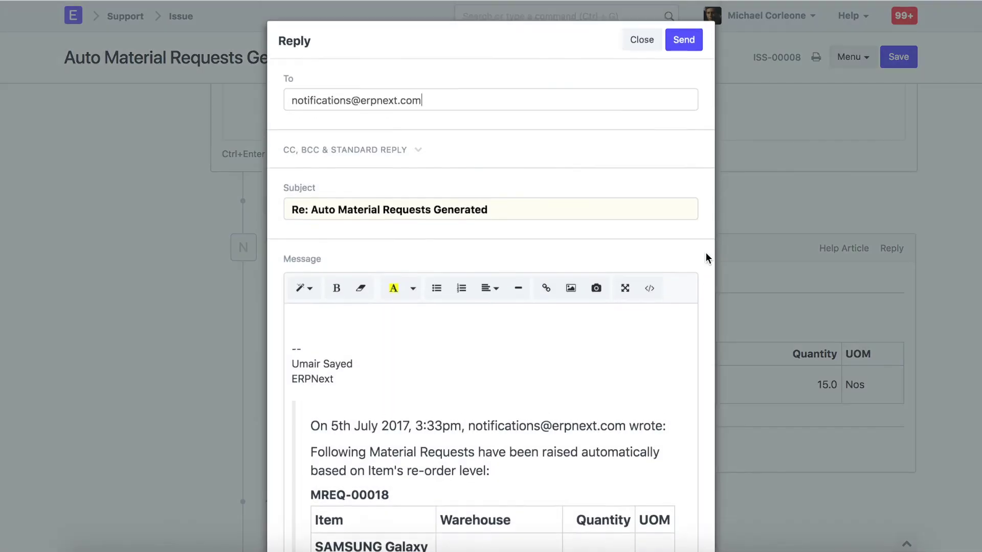
pyautogui.write('Hi,')
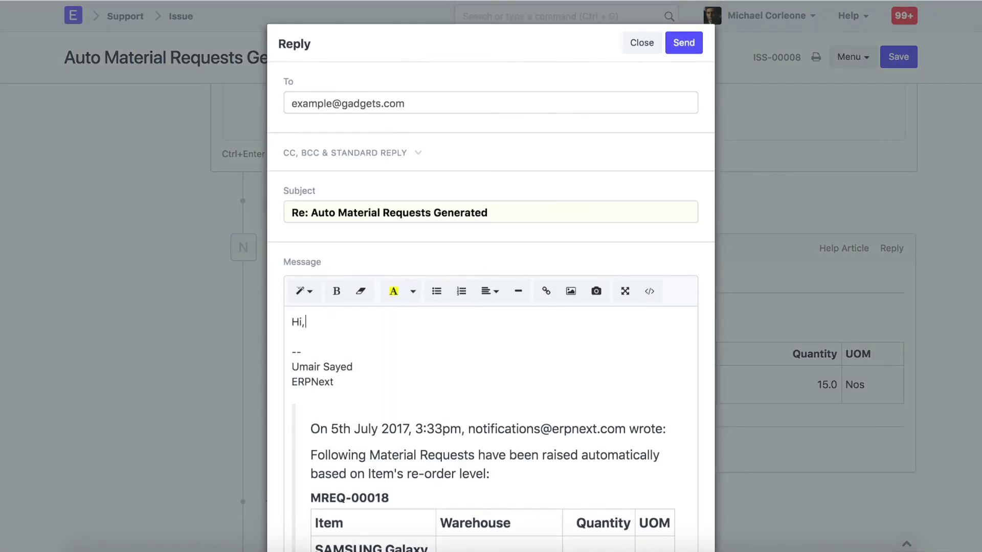
pyautogui.press('Return')
pyautogui.press('Return')
pyautogui.write('Can we meet tomorrow ')
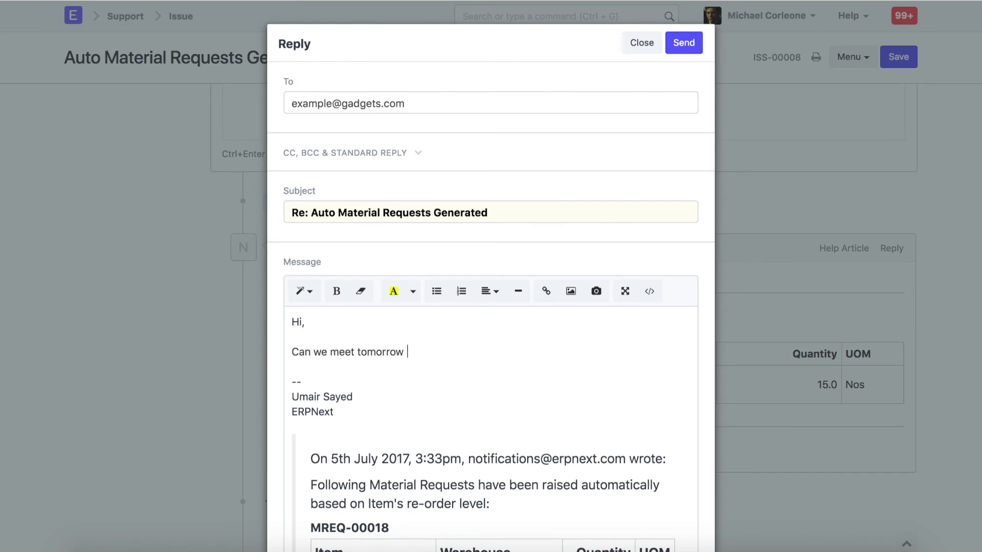
pyautogui.write('to discuss further?')
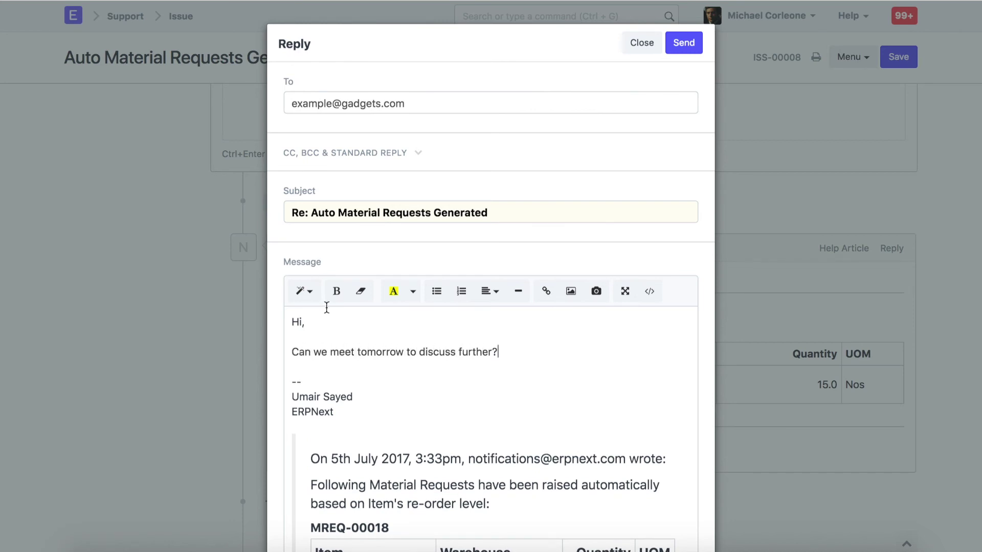
pyautogui.click(687, 44)
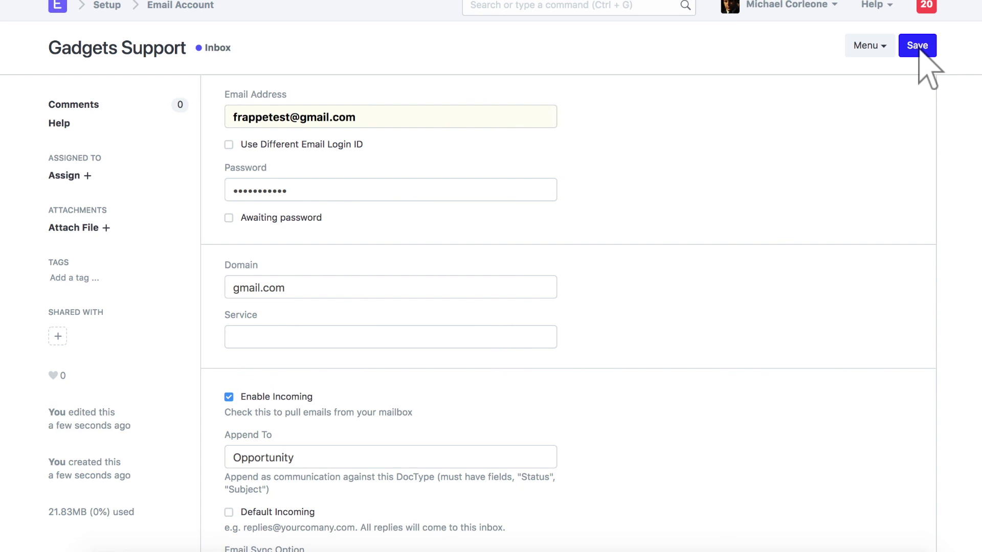
# Step: Tick Enable Outgoing on the Gadgets Support email account
pyautogui.scroll(-5, 270, 520)
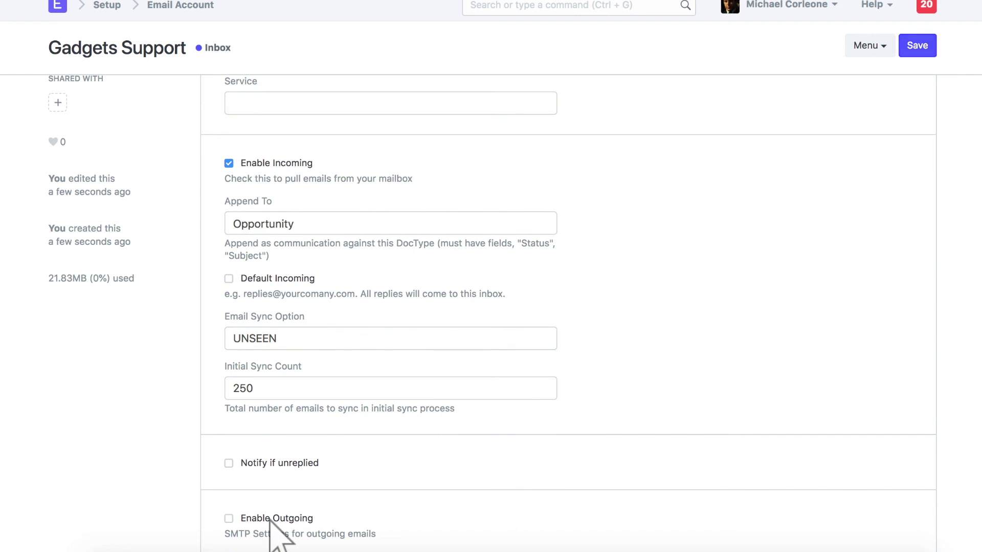
pyautogui.click(269, 520)
# Step: Make Gadgets Support the default outgoing account and save
pyautogui.scroll(-8, 269, 520)
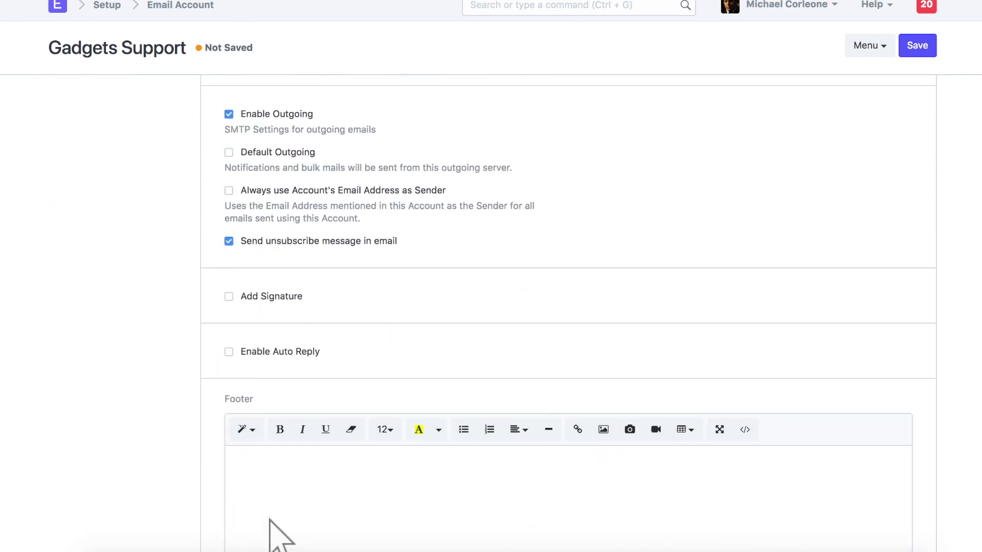
pyautogui.click(271, 154)
pyautogui.click(917, 46)
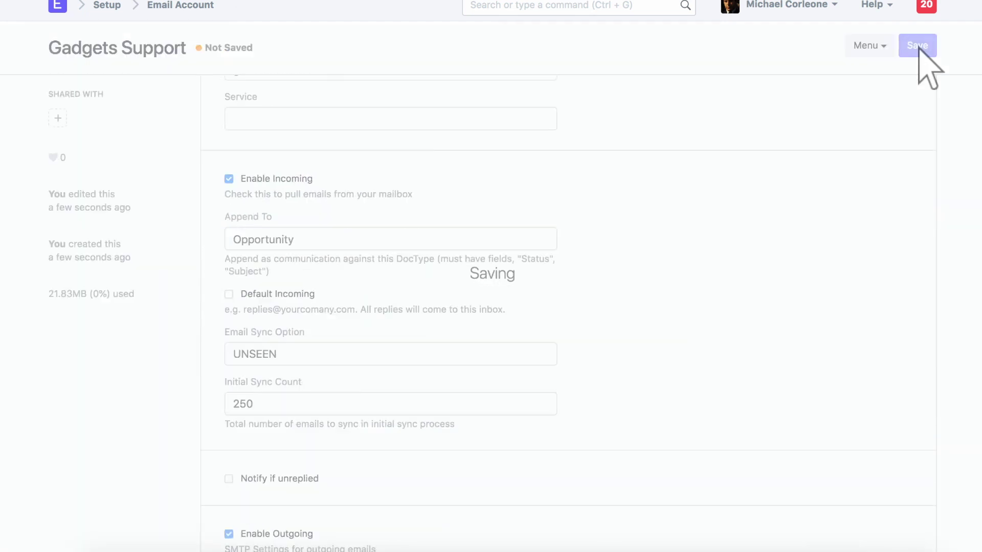